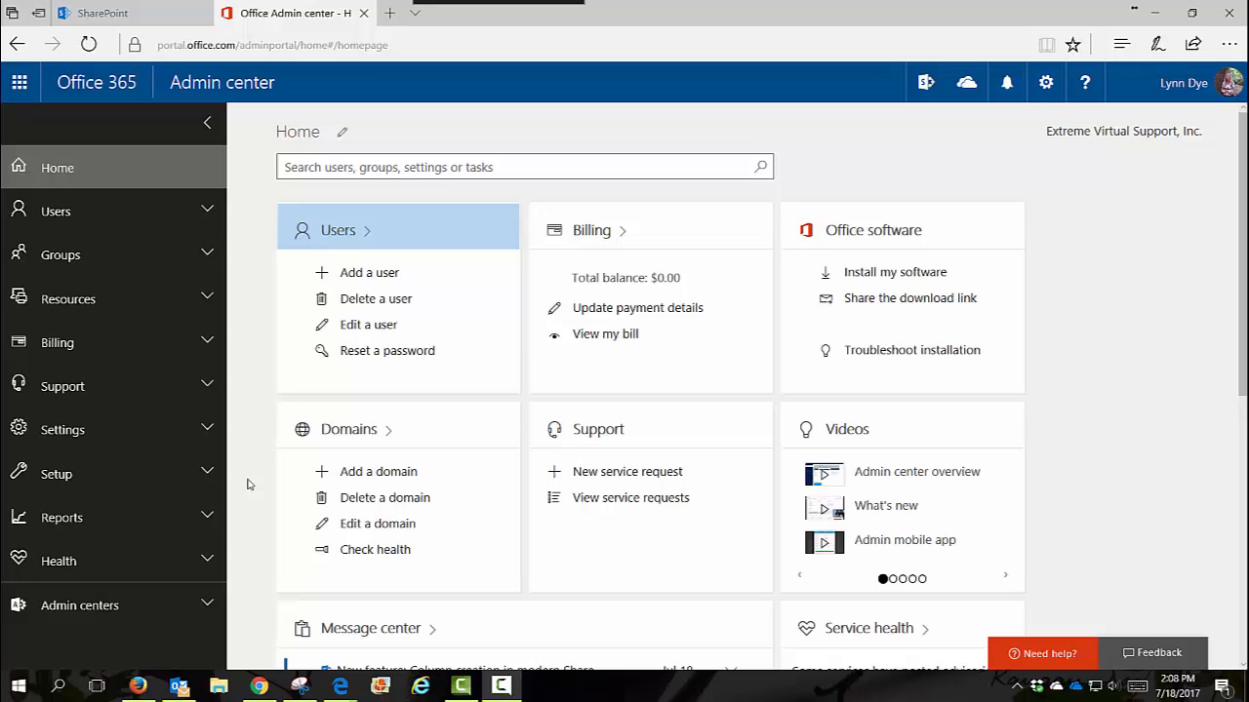
Check the site types offered for creating a new site from the SharePoint home page, leaving without creating one
click(143, 18)
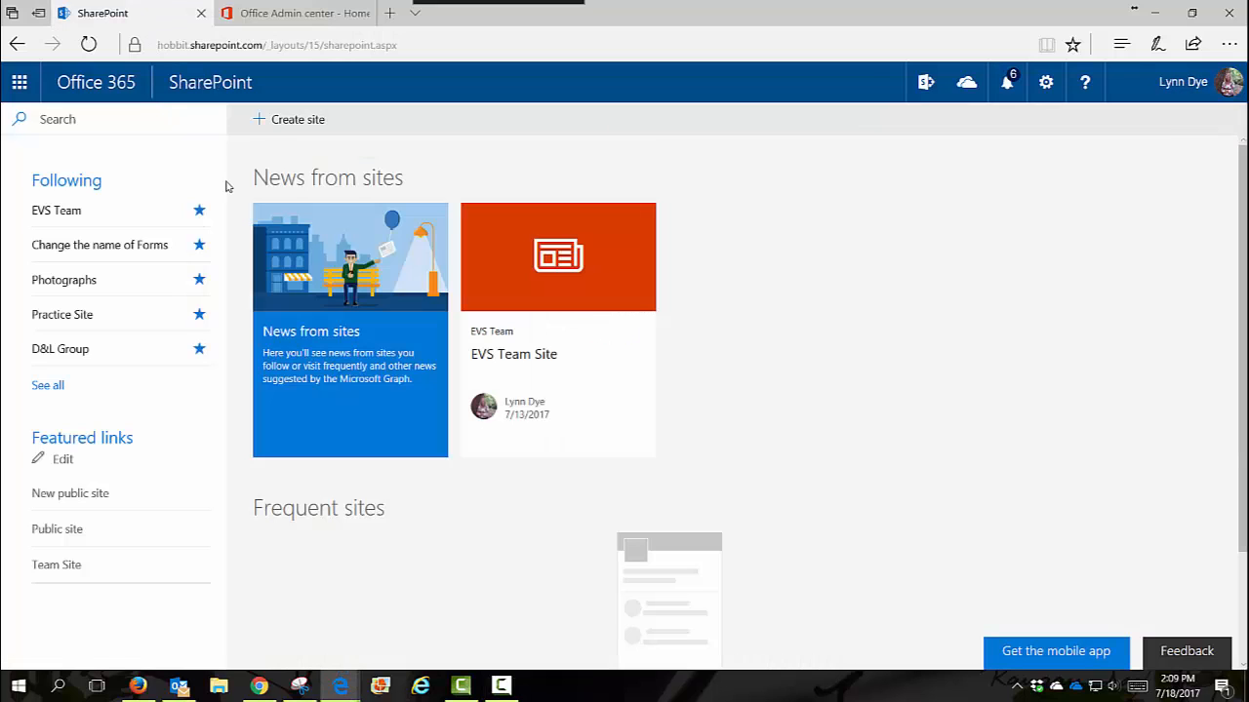
click(278, 120)
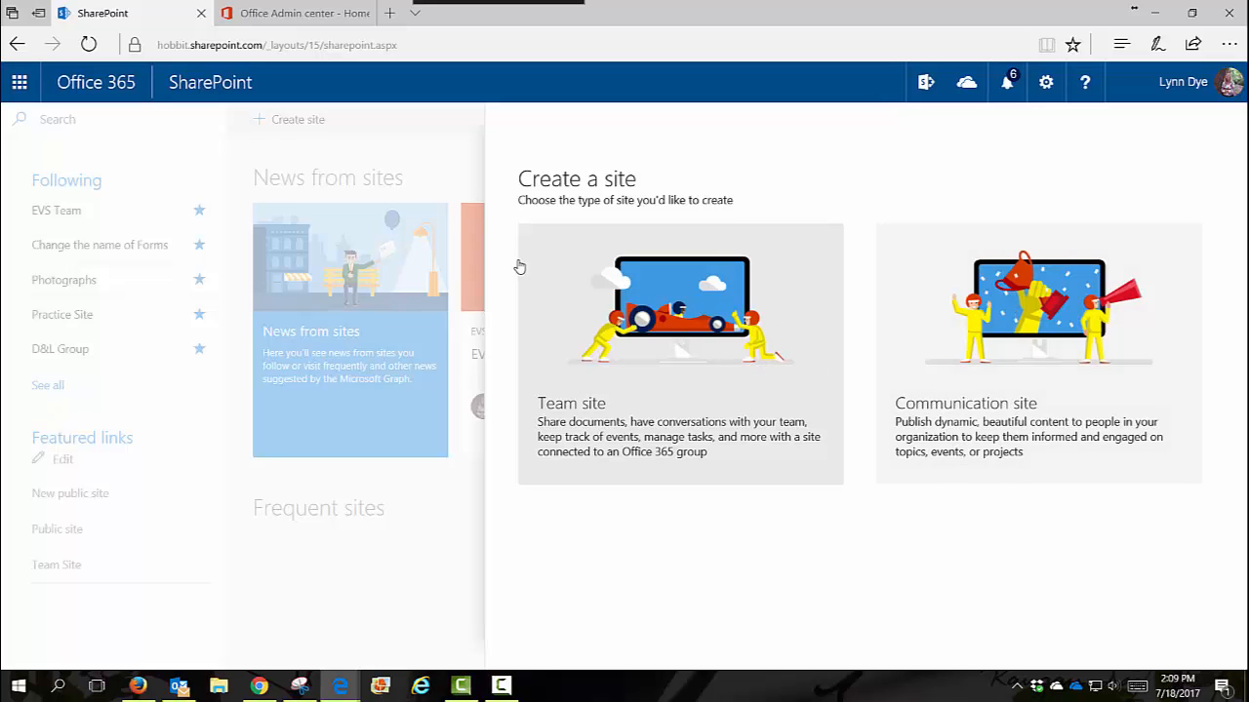
click(465, 184)
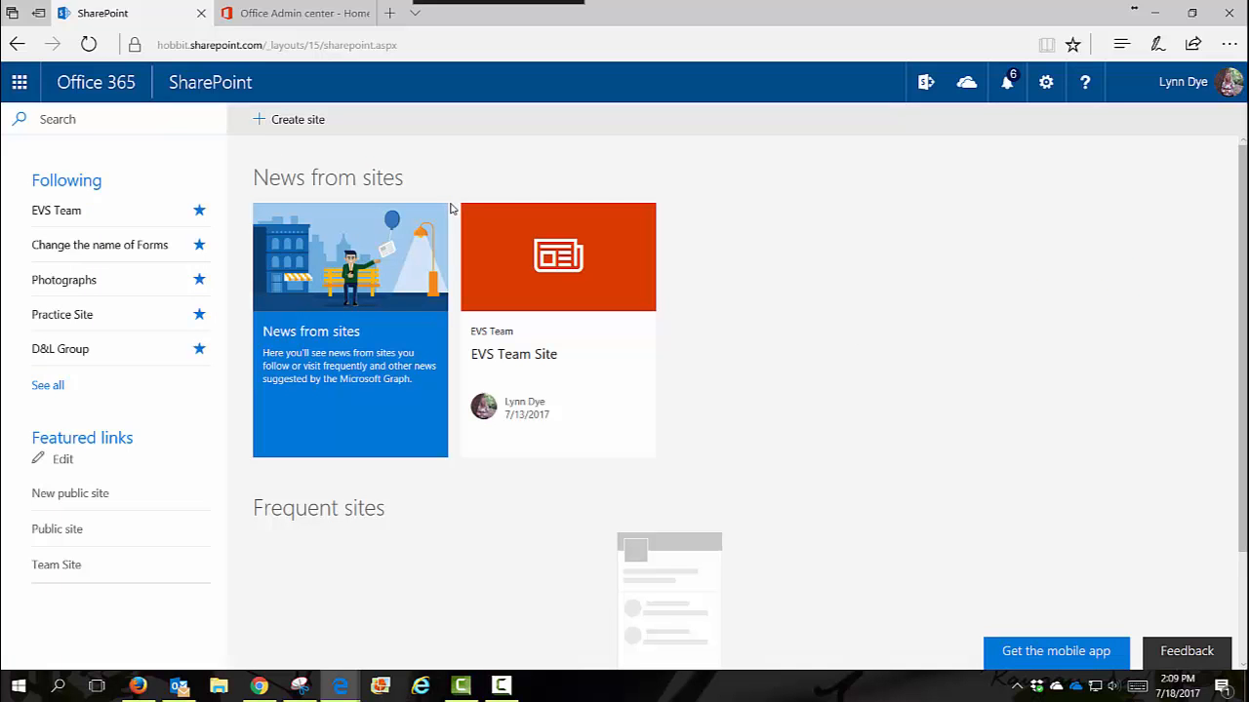
Open the EVS Team Site news page and view the team's Documents library
click(522, 262)
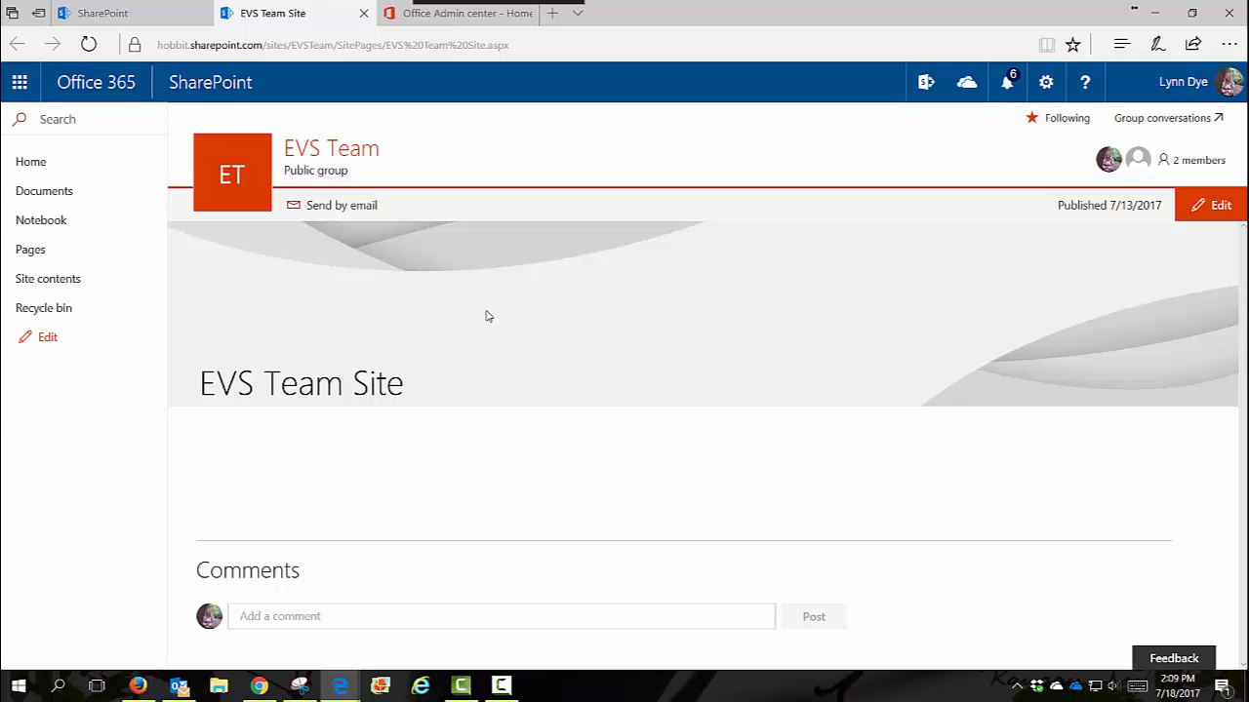
click(42, 201)
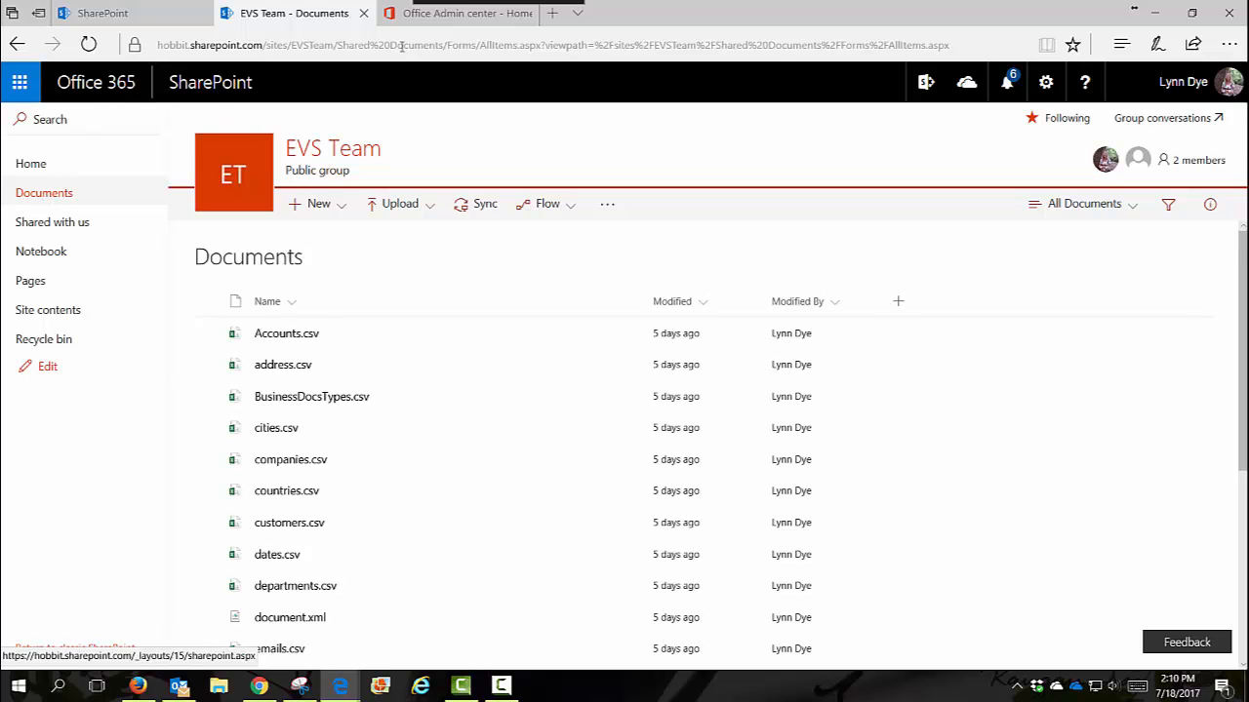
Go from the Office 365 Admin center to the SharePoint admin center and open its tenant settings
click(425, 22)
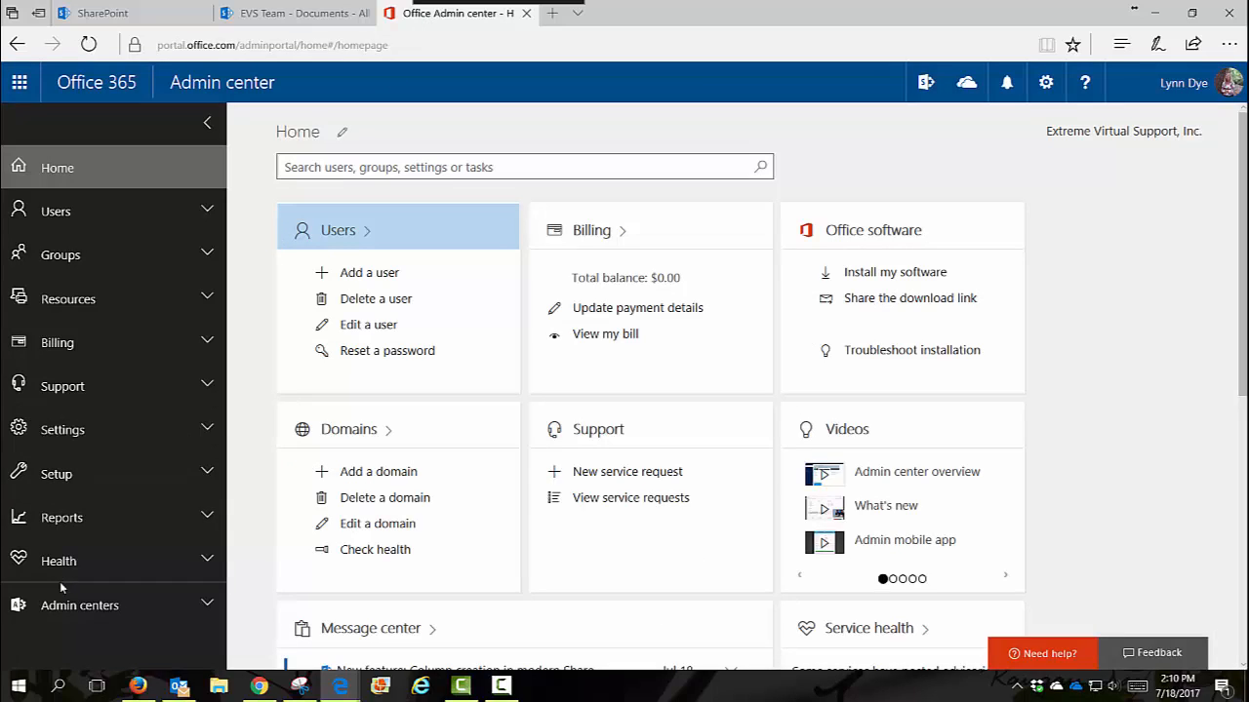
click(176, 604)
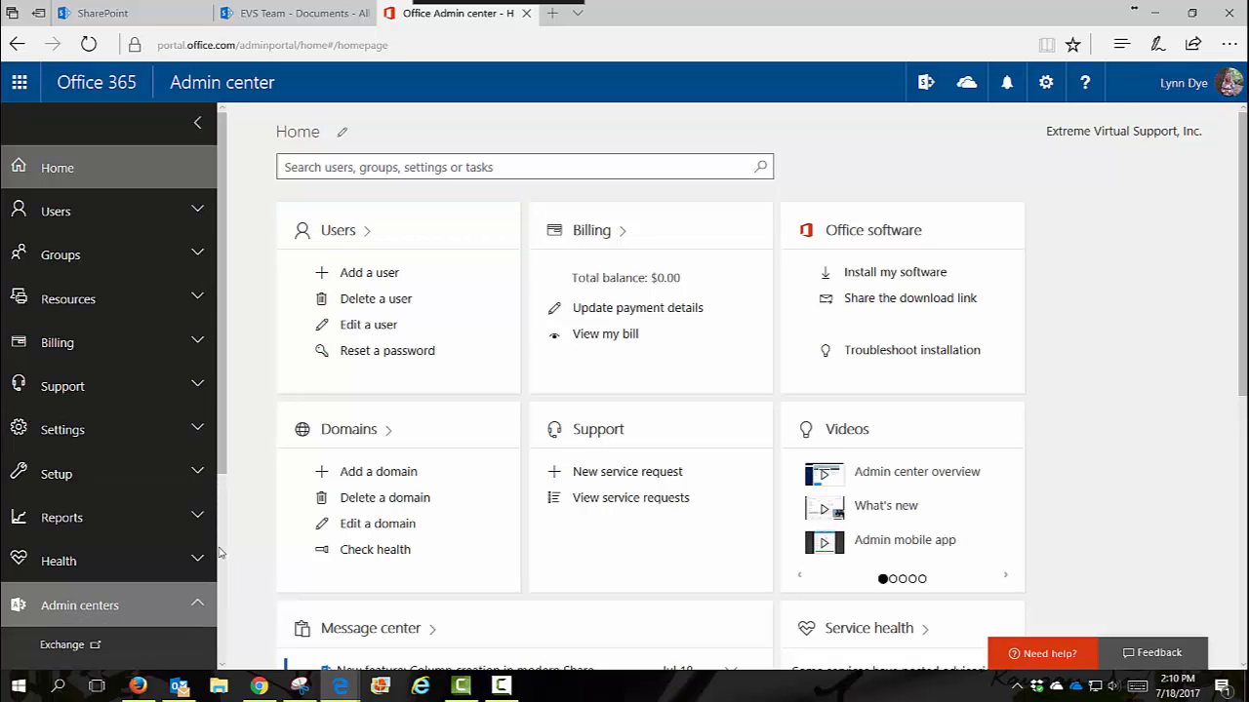
scroll(224, 536, down, 3)
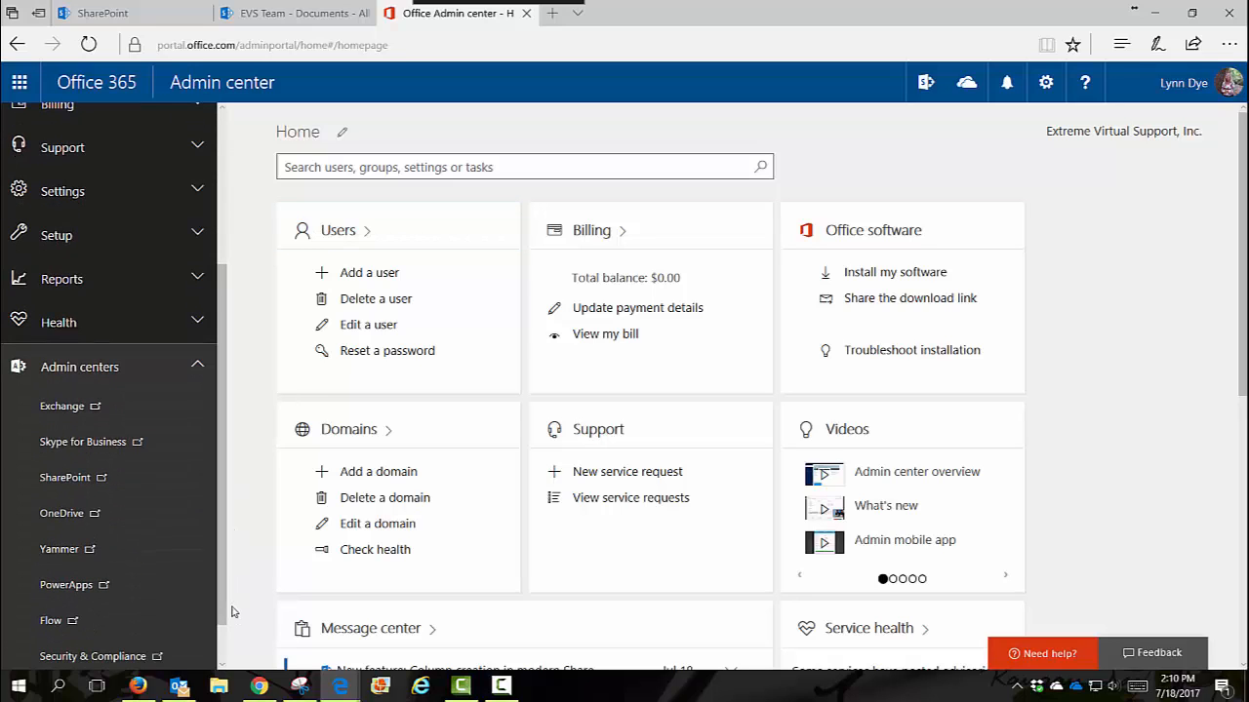
click(68, 478)
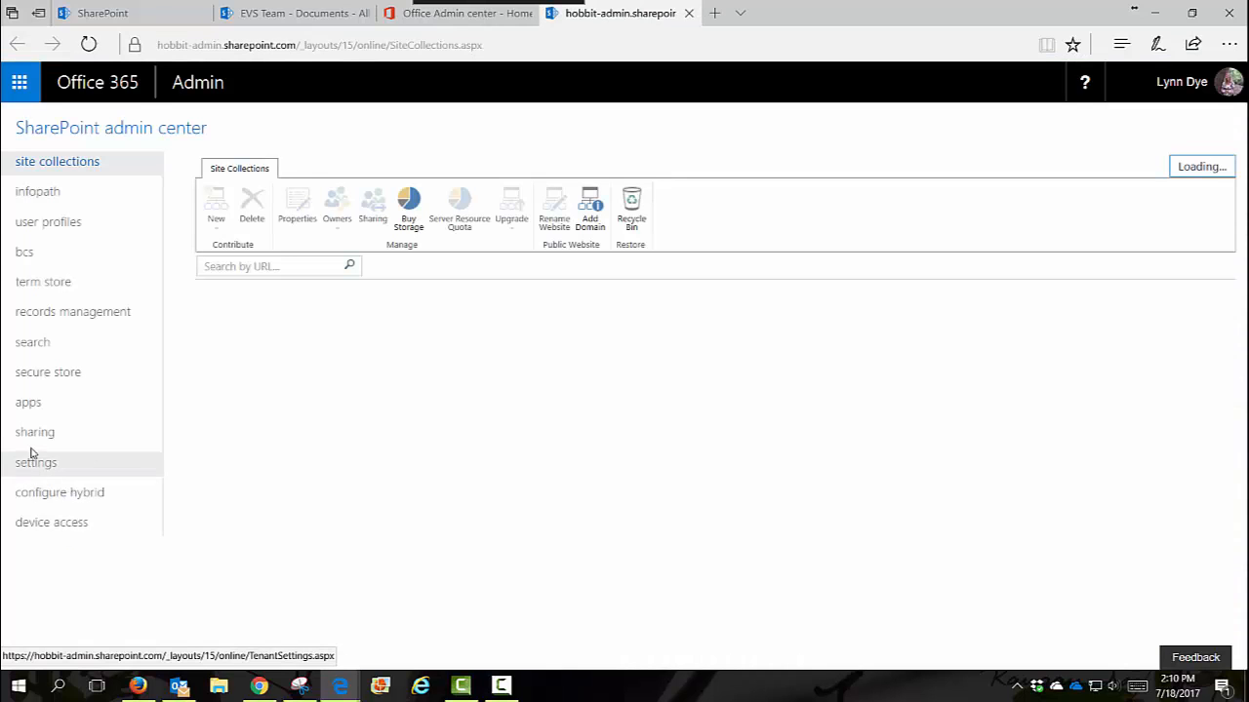
click(32, 461)
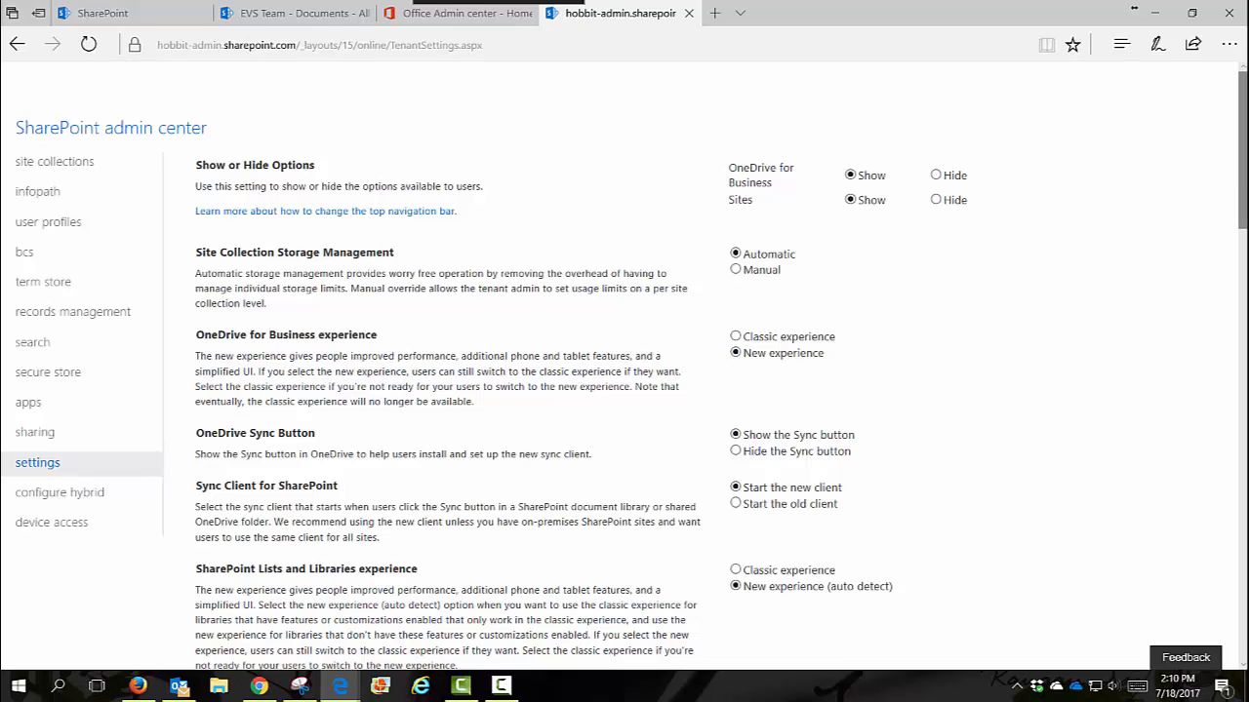
Under Site Creation, make the Create site command create a classic site, and save the tenant settings
scroll(1238, 221, down, 1)
scroll(1237, 220, down, 1)
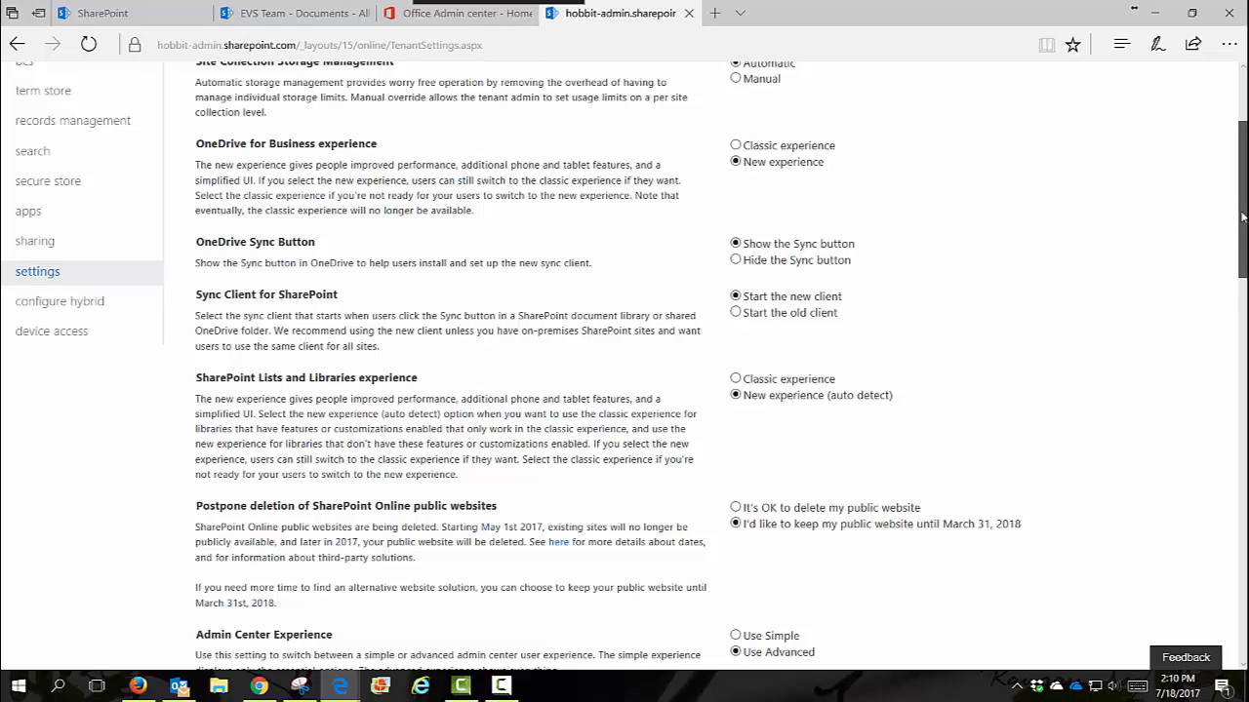
drag(1243, 217, 1243, 244)
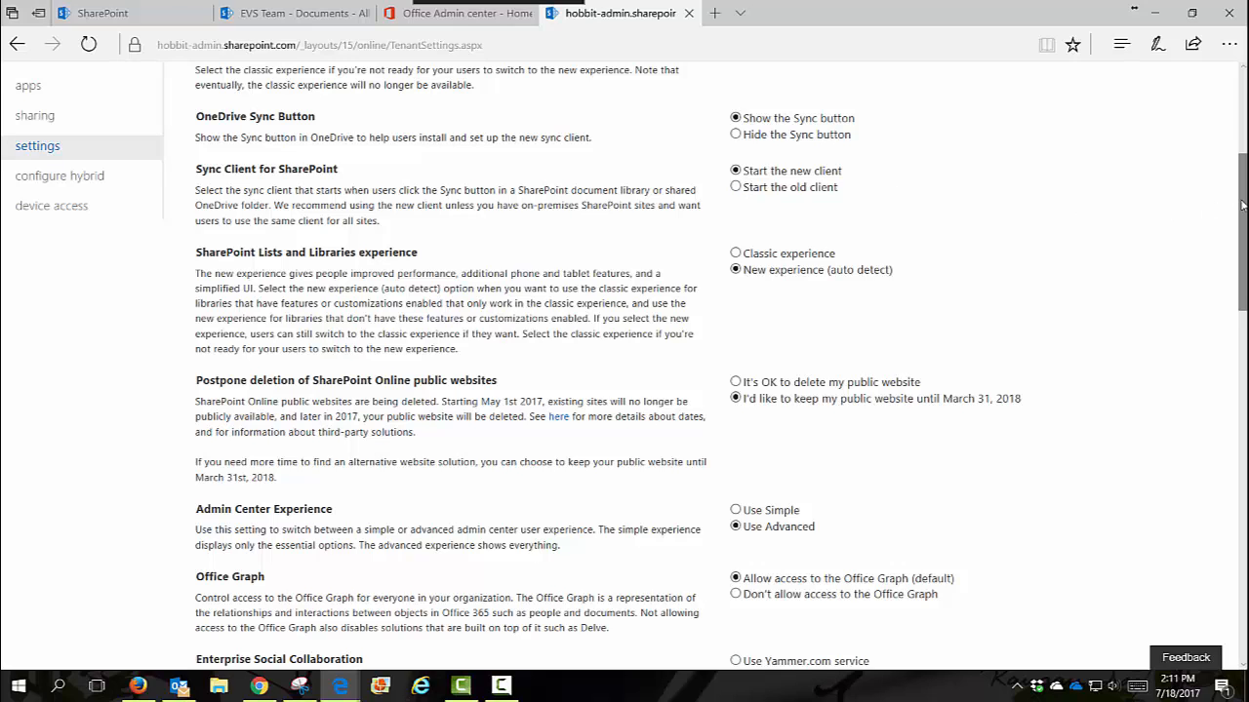
drag(1242, 204, 1242, 227)
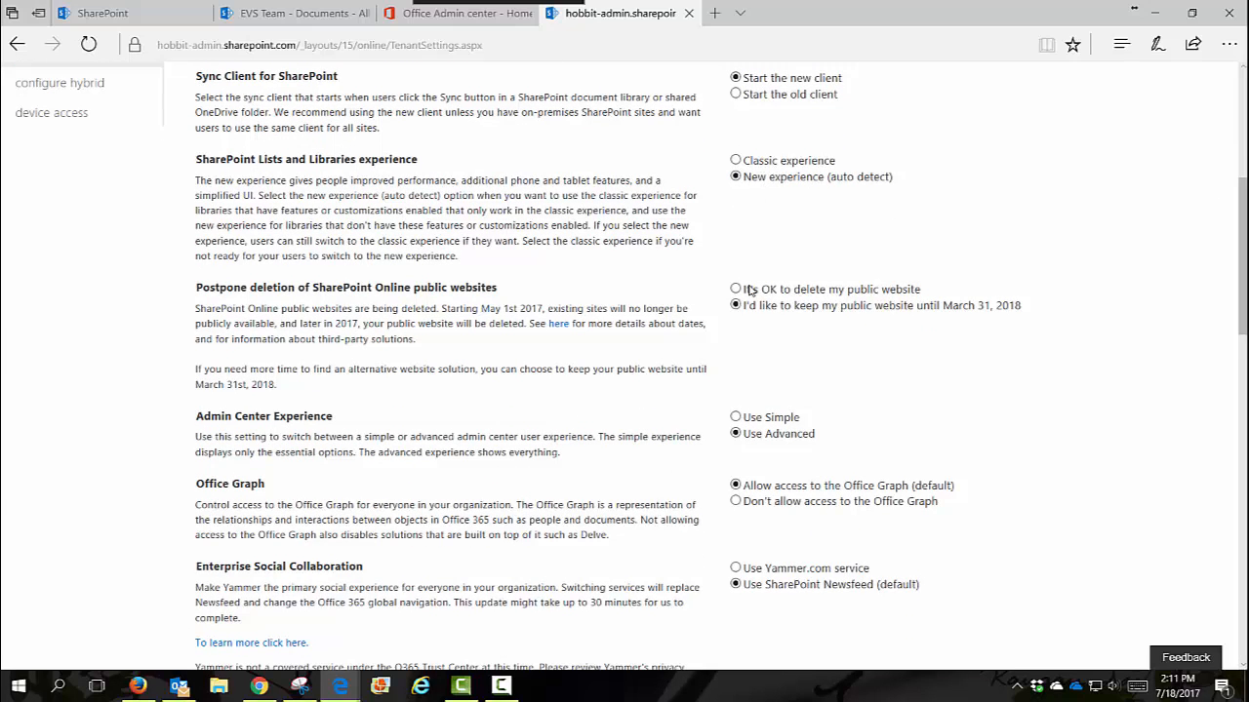
drag(1244, 307, 1237, 441)
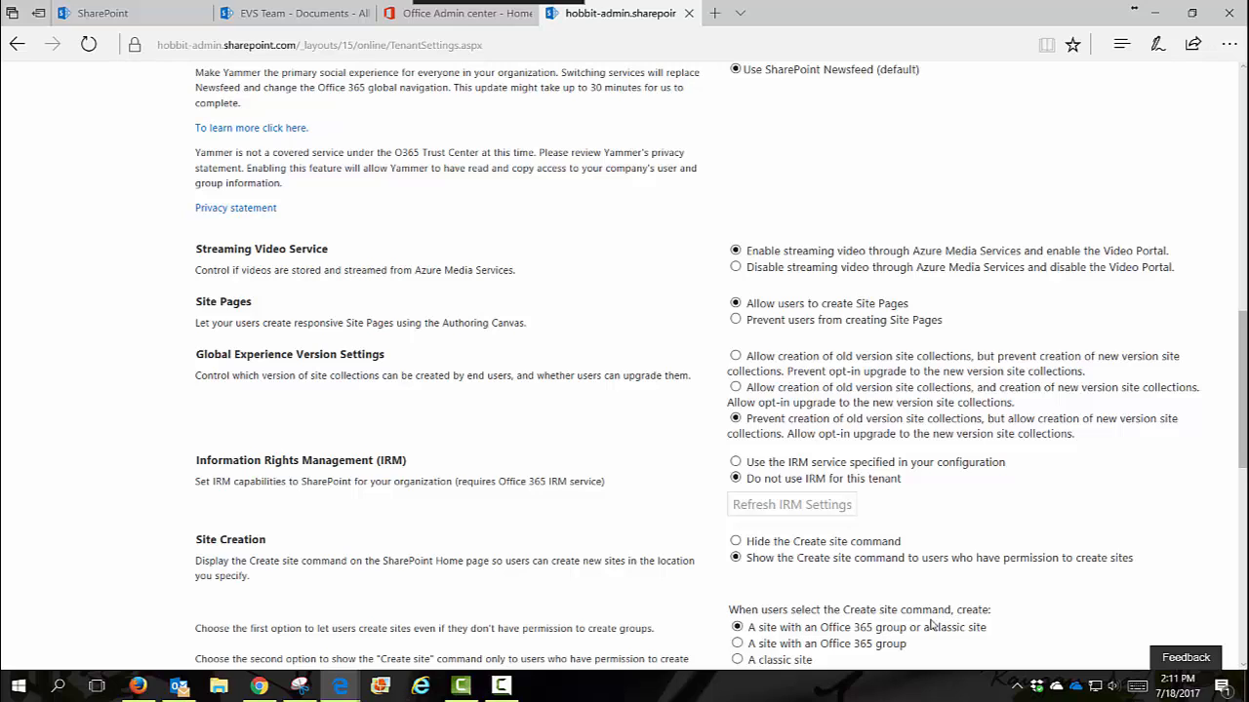
click(737, 660)
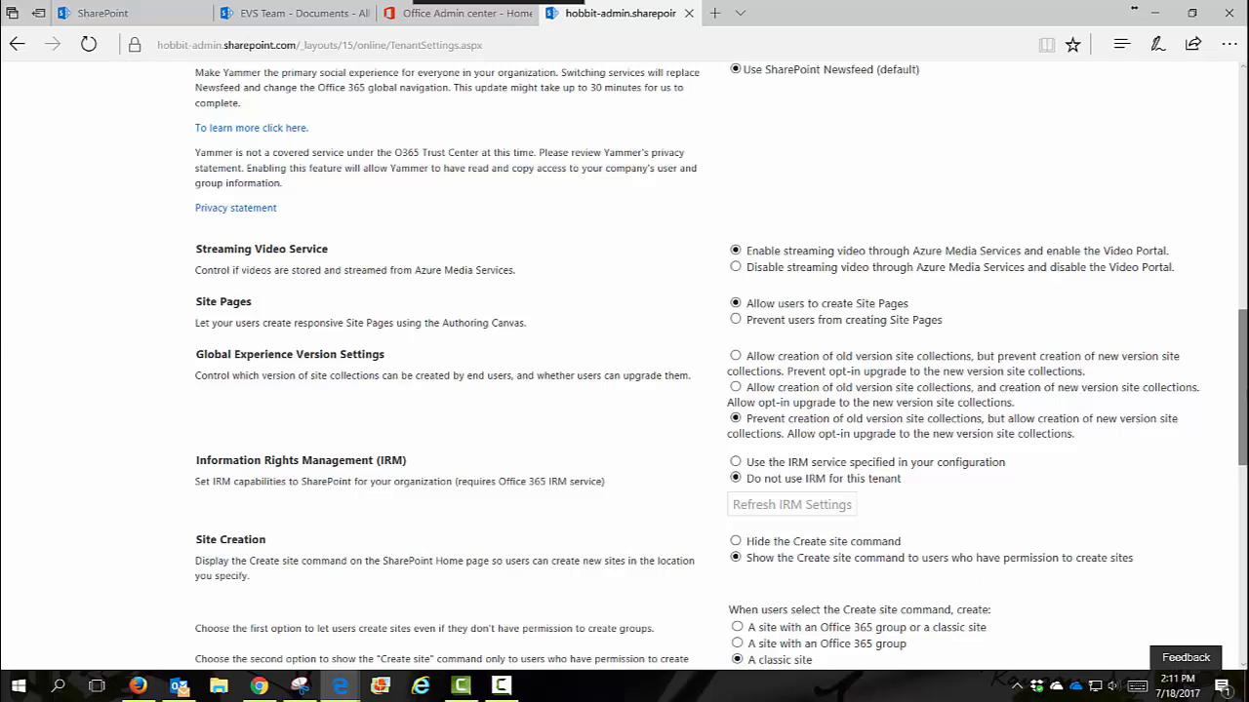
drag(1244, 388, 1237, 590)
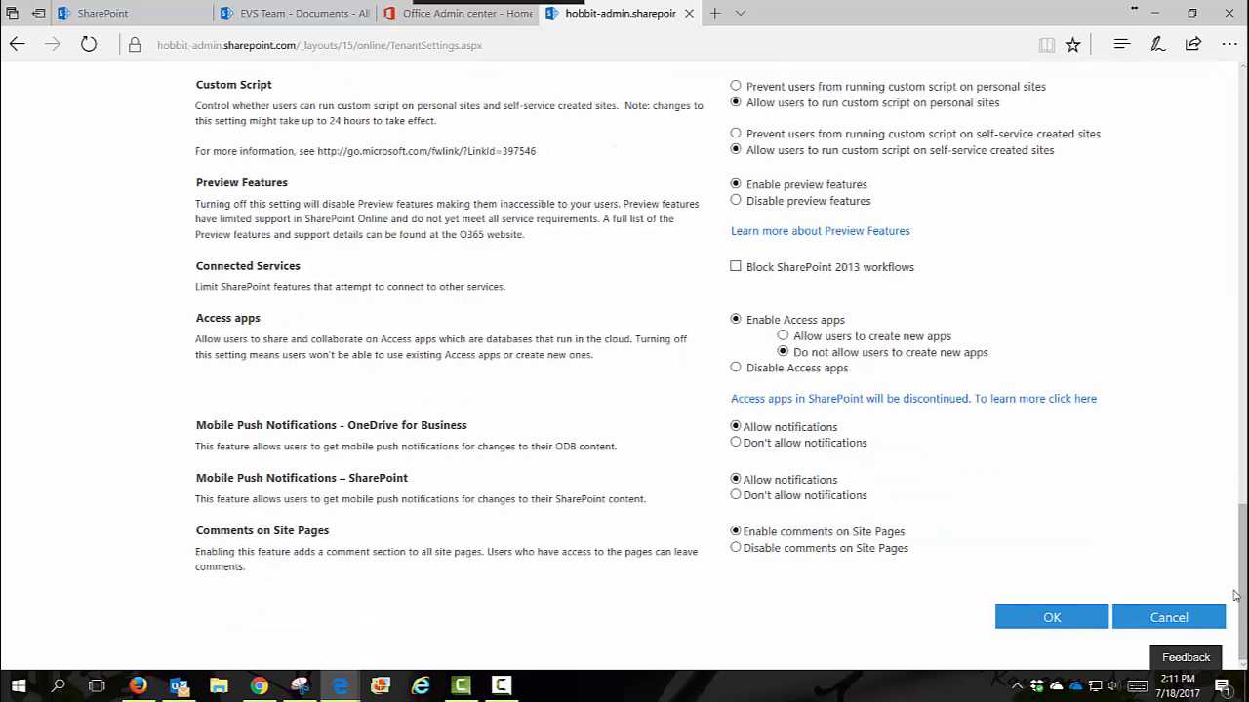
click(1054, 619)
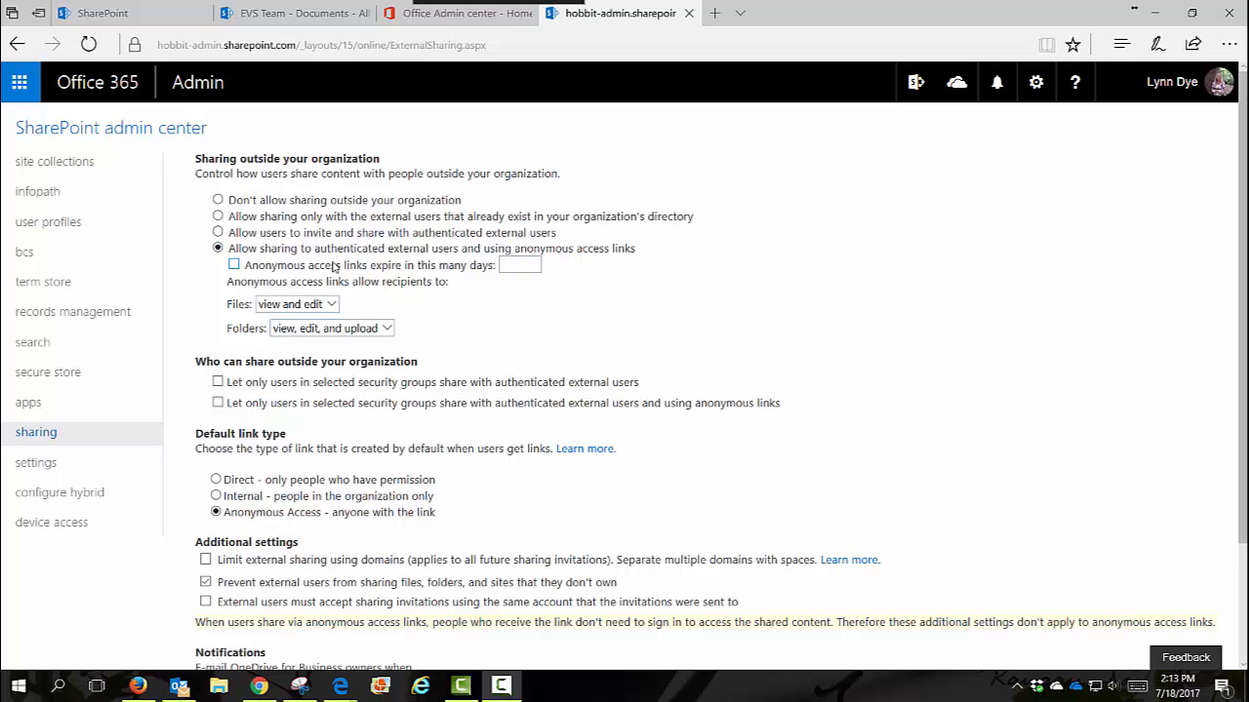
Examine the external sharing settings, including anonymous link expiration and the file permission choices, leaving them as they are
click(234, 265)
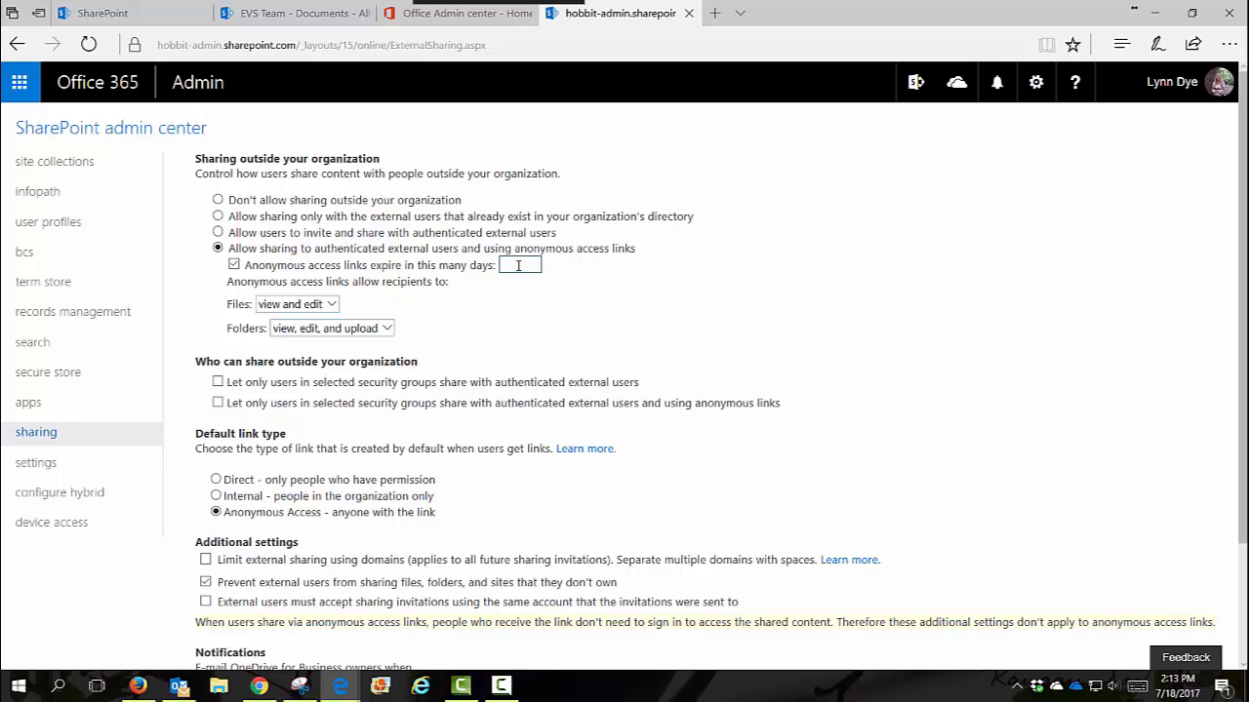
click(234, 267)
click(302, 303)
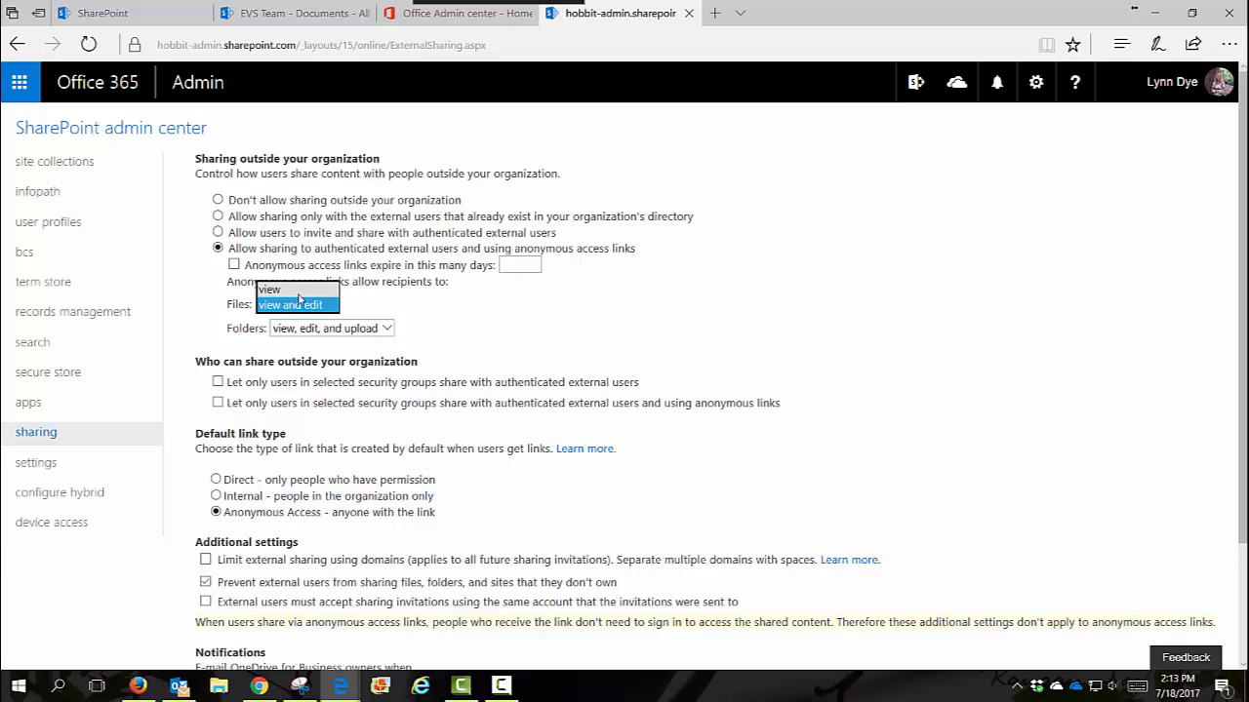
click(193, 313)
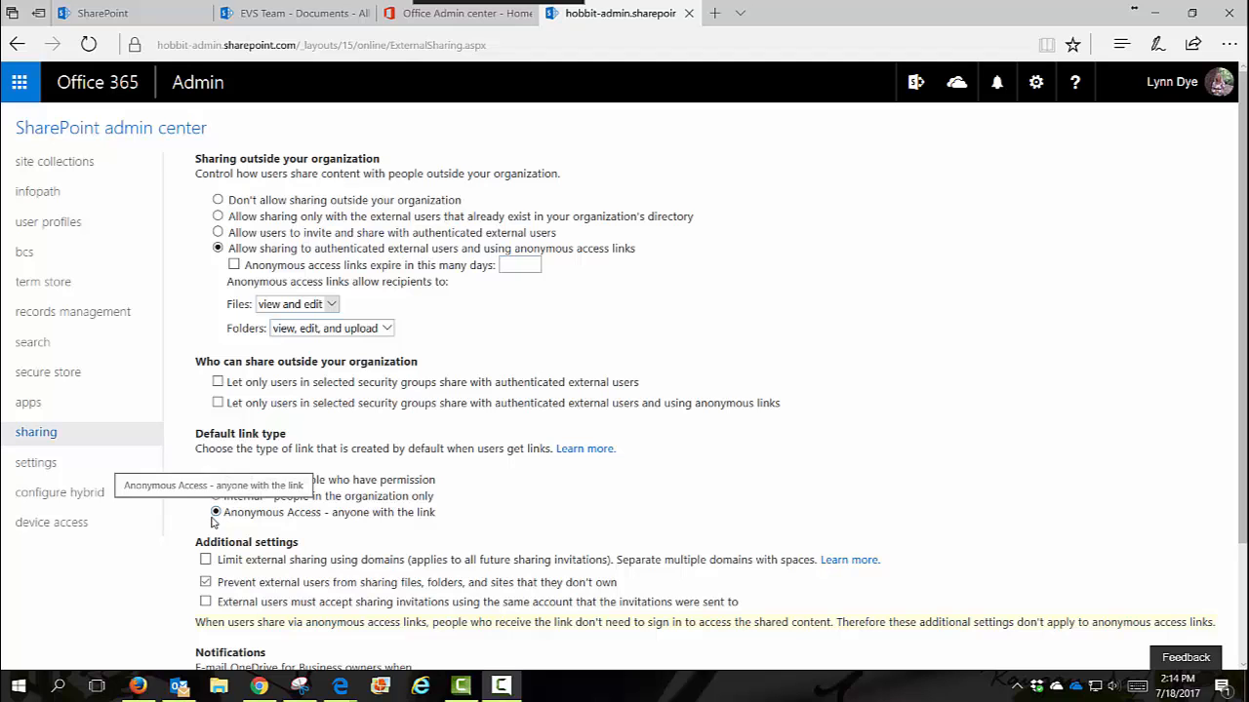
scroll(1199, 446, down, 3)
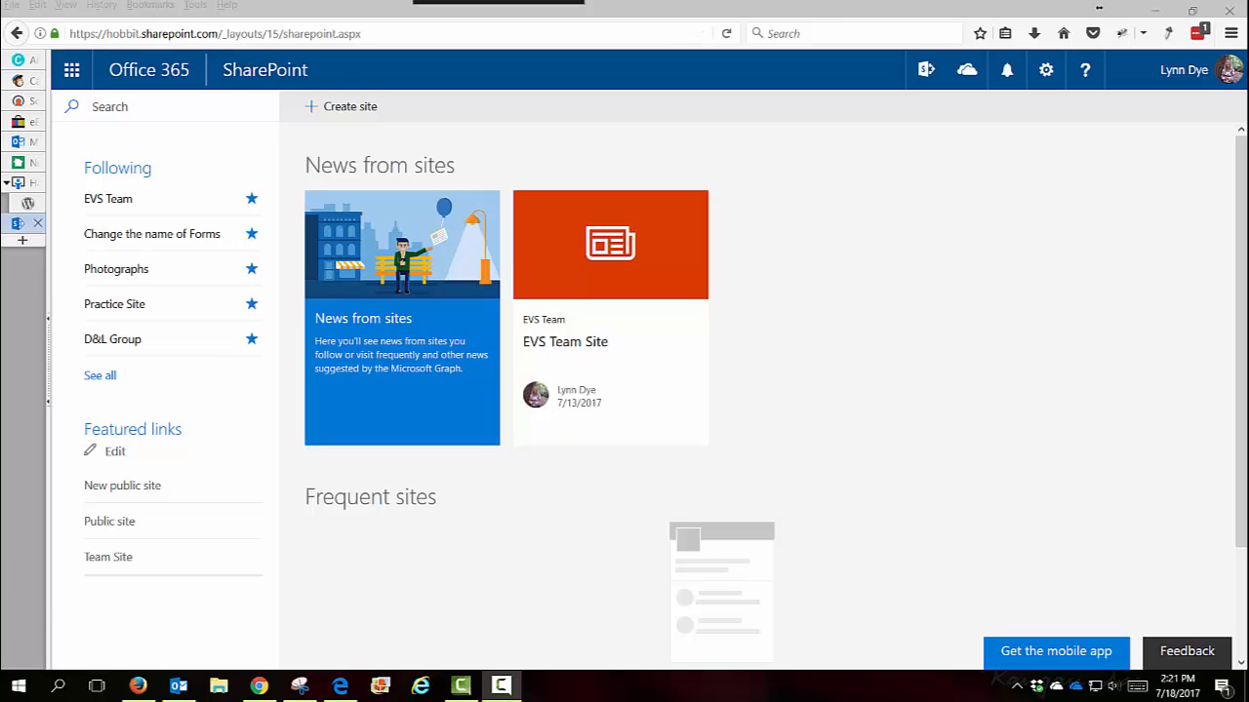
Check the Create a new site form on the SharePoint home page in Firefox, and cancel it
click(335, 109)
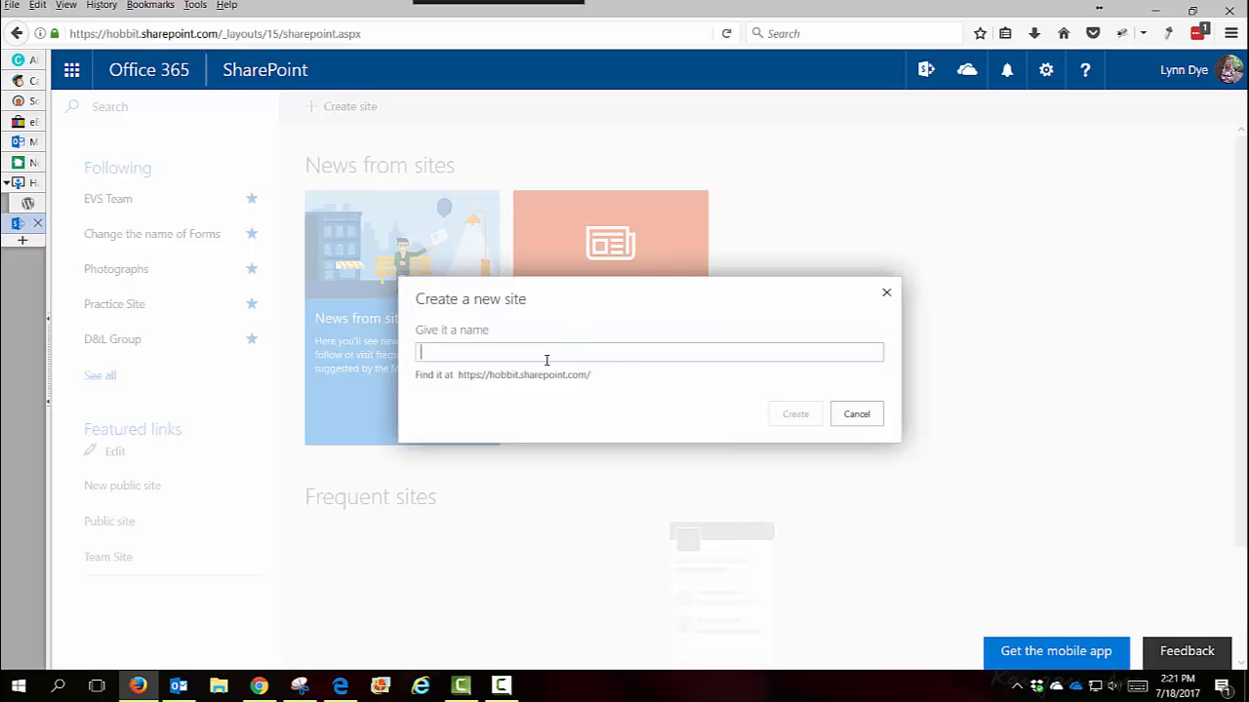
click(863, 421)
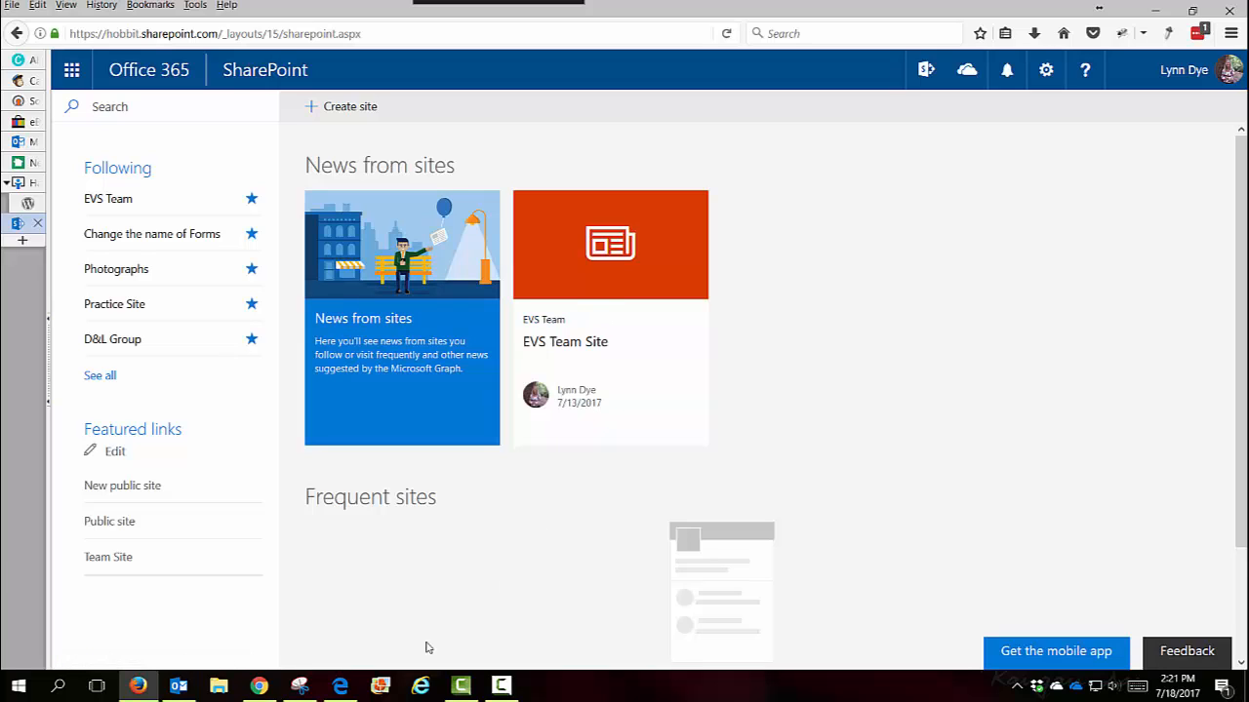
Switch to Edge and read the Tech Community article on # and % support through the section on enabling it for tenants
click(339, 686)
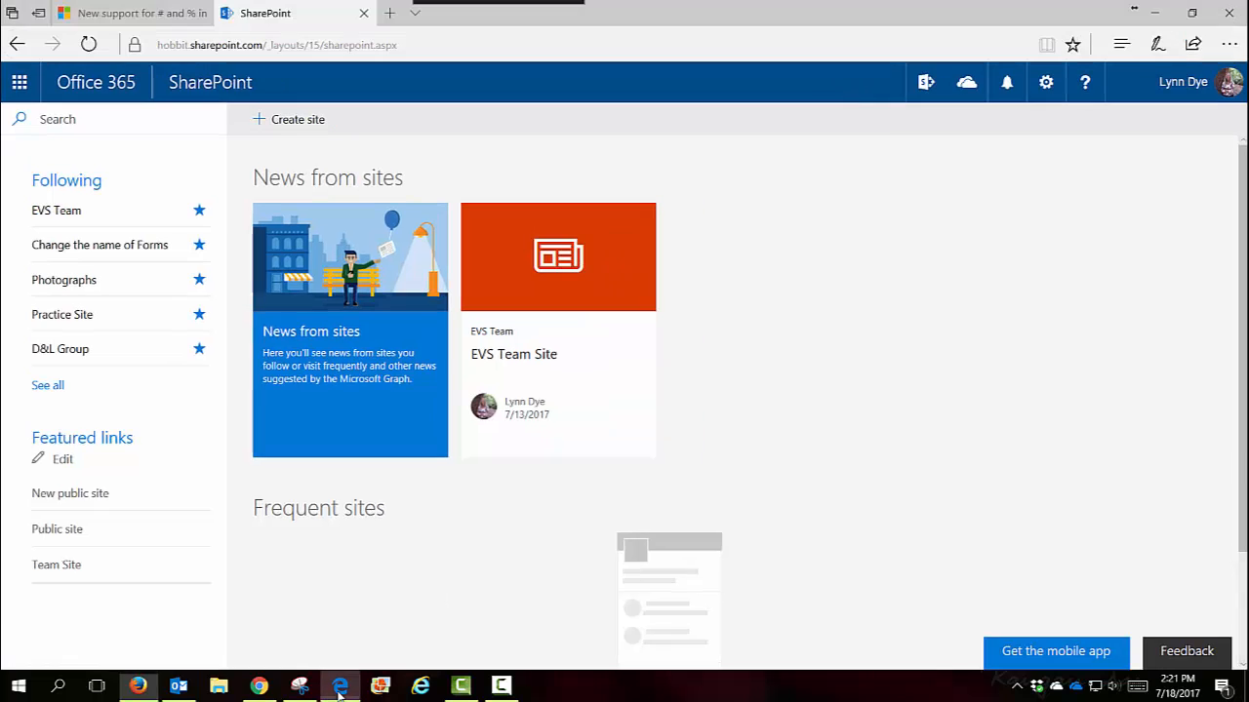
click(163, 9)
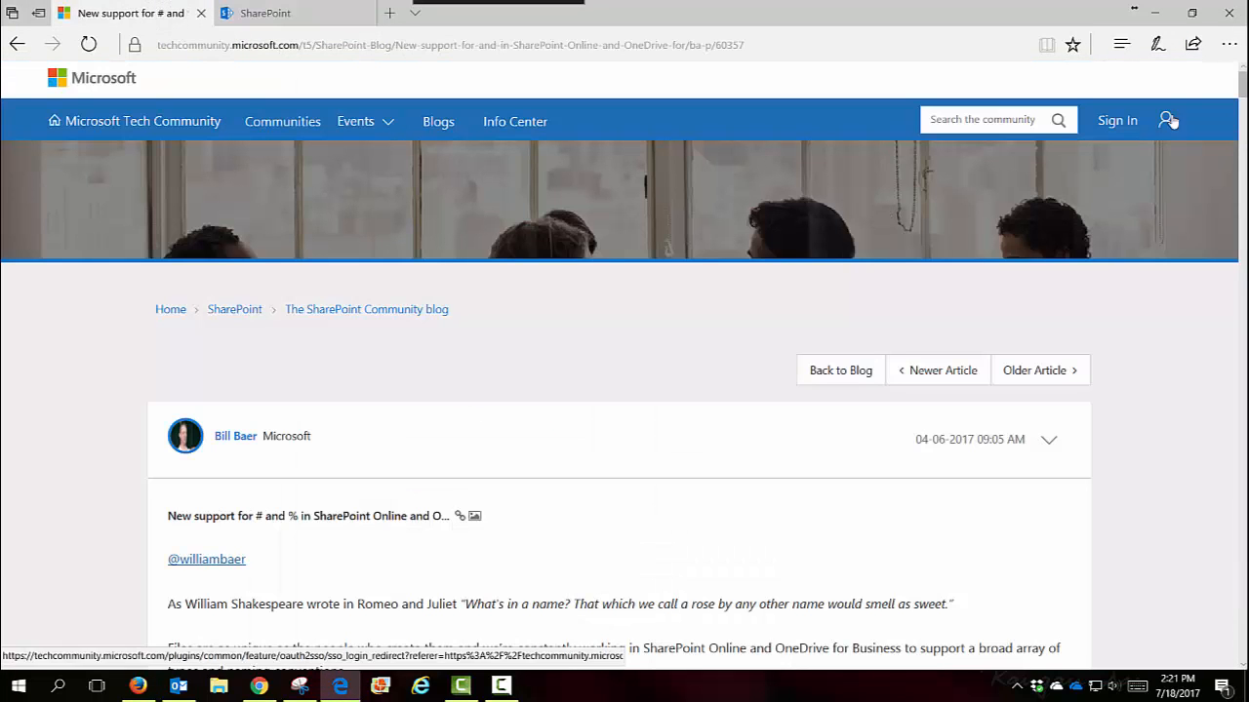
scroll(1241, 88, down, 3)
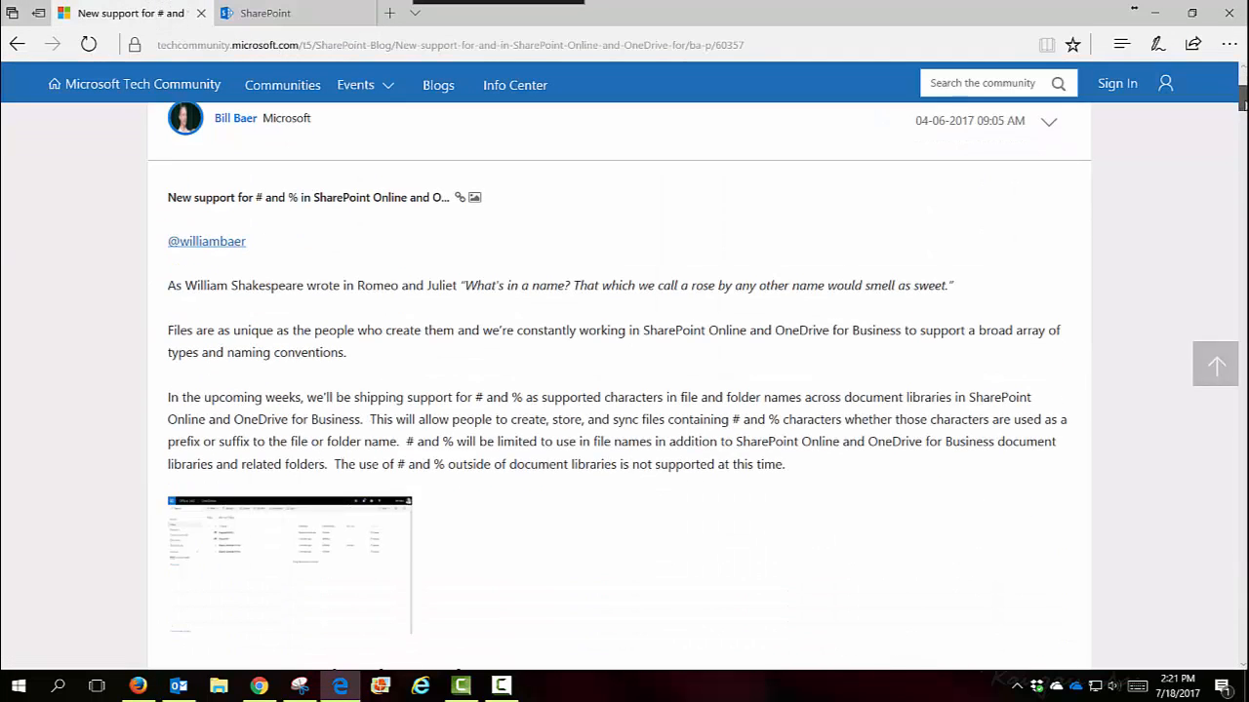
drag(1245, 104, 1245, 104)
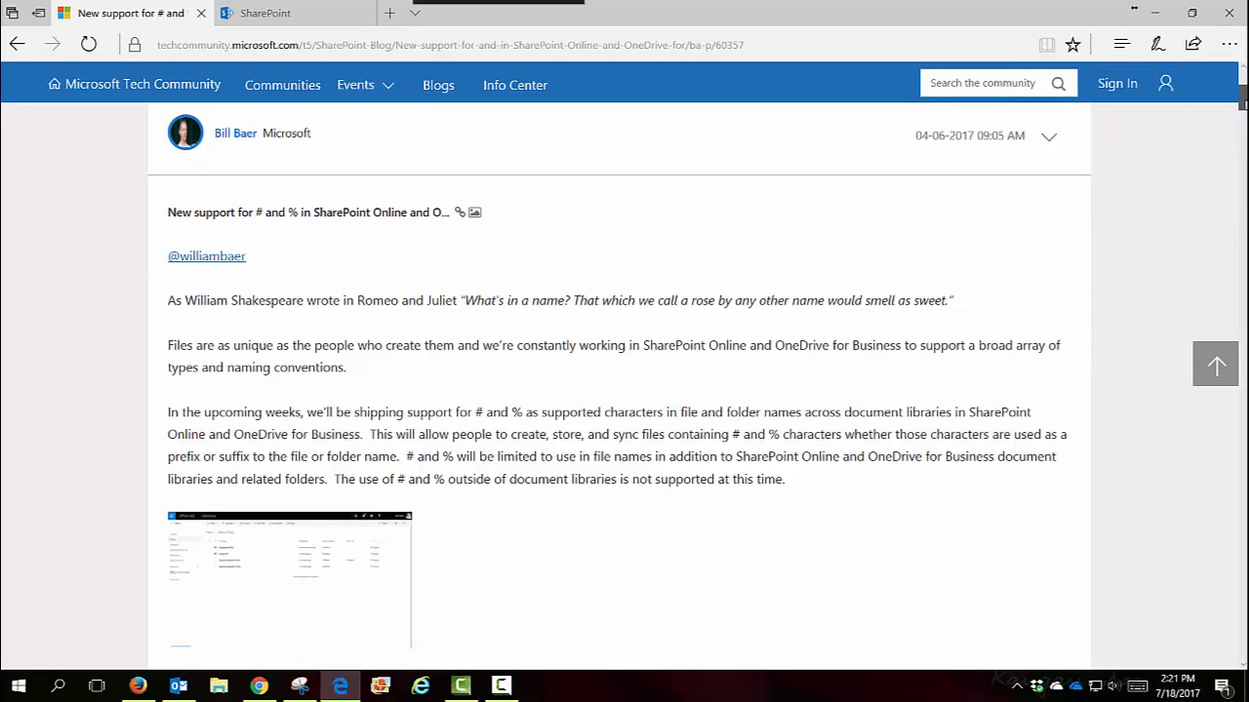
scroll(984, 202, down, 4)
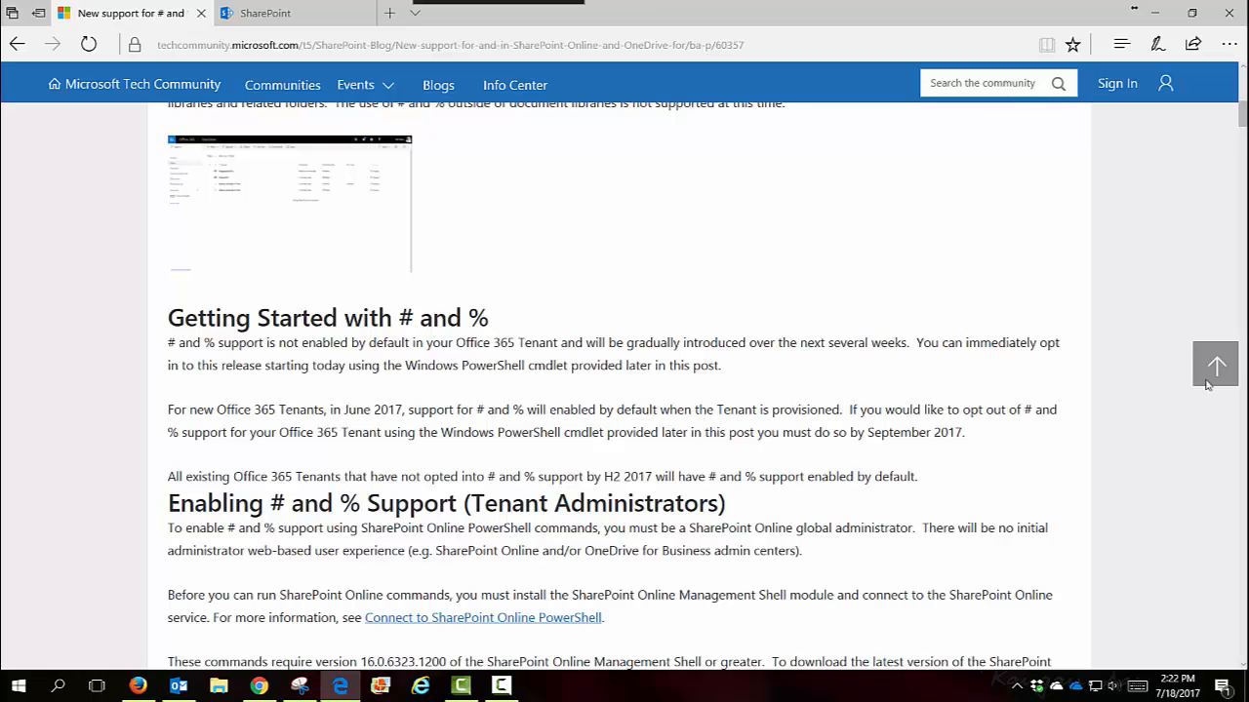
drag(1241, 114, 1235, 137)
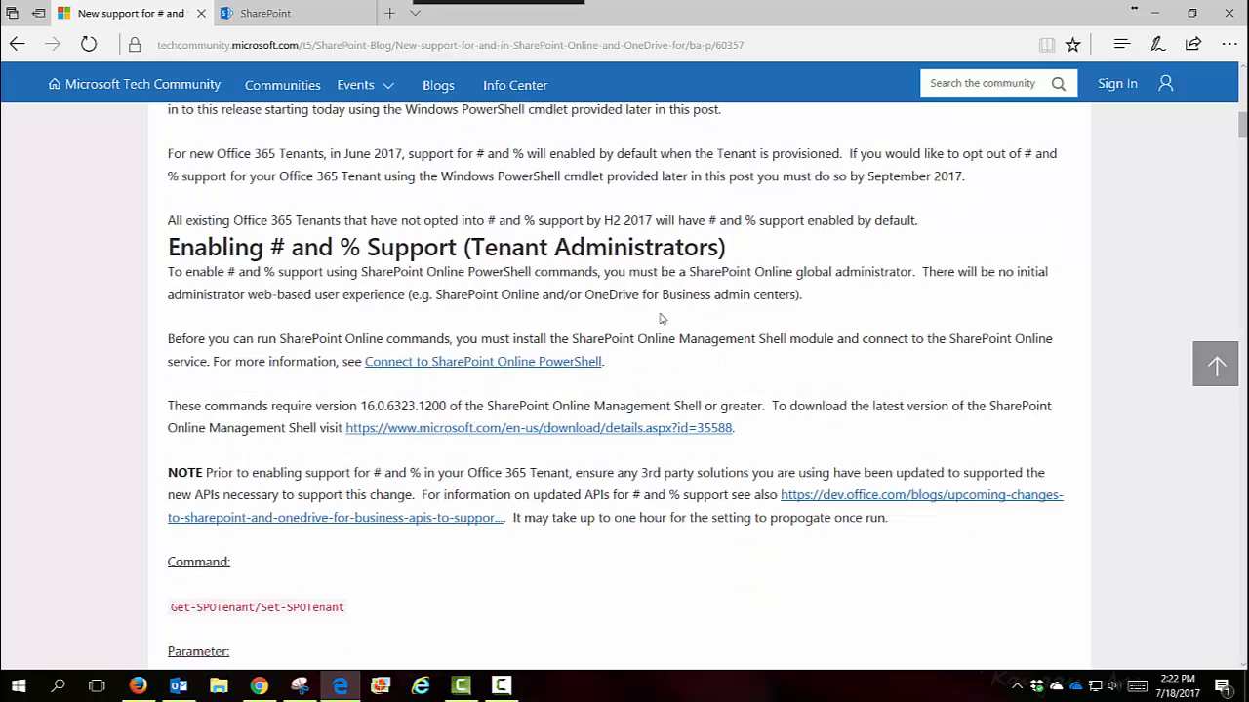